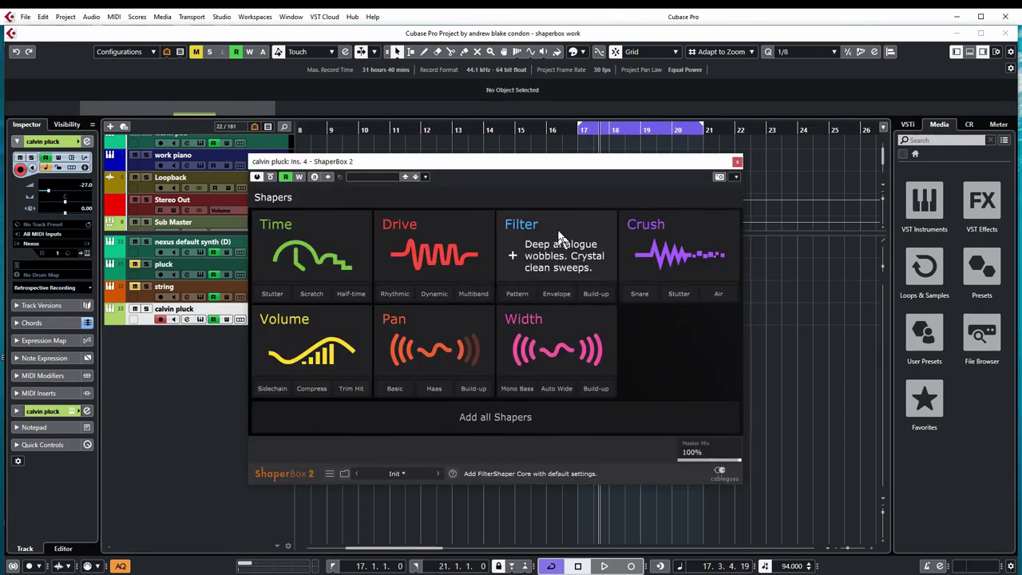
Add a Filter shaper in ShaperBox 2 and play the looped section with the calvin pluck track soloed
{"action": "left_click", "coordinate": [558, 234]}
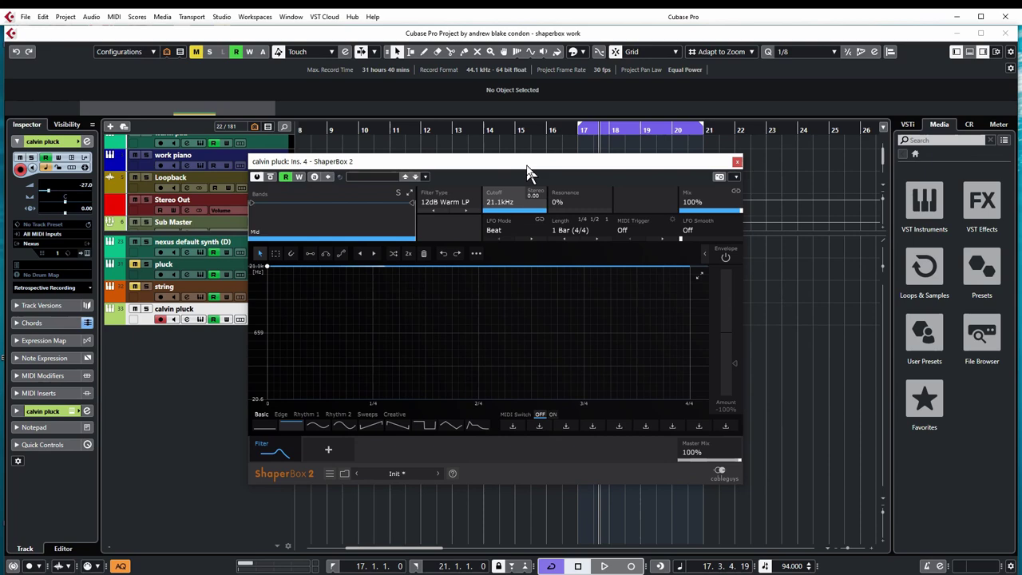
{"action": "left_click_drag", "start_coordinate": [527, 171], "coordinate": [348, 167]}
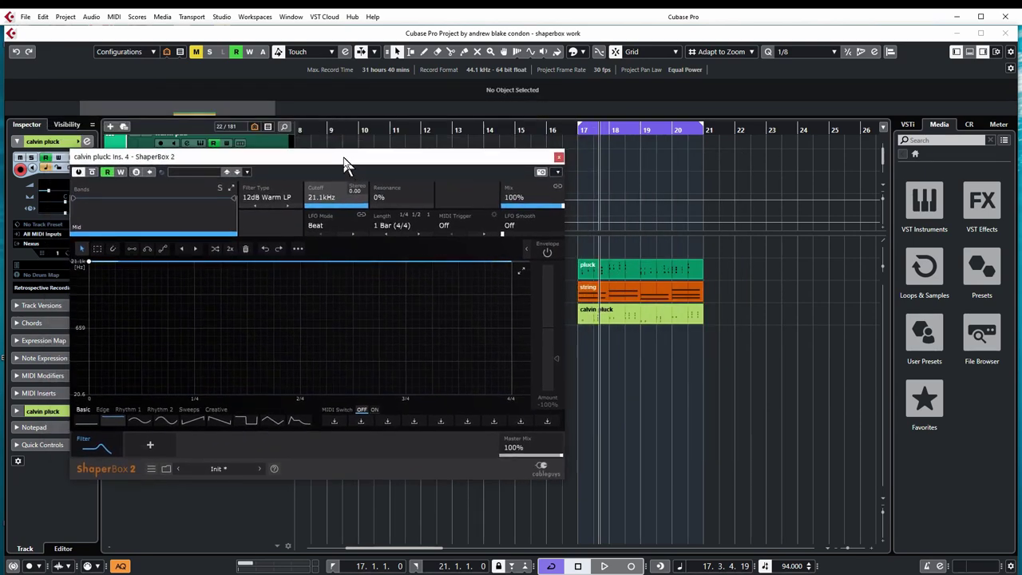
{"action": "key", "text": "space"}
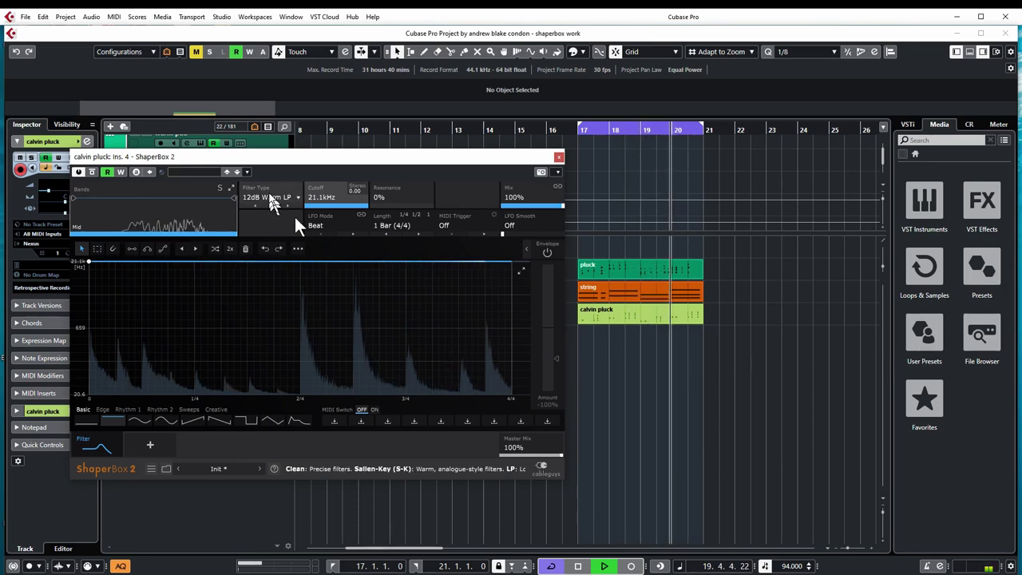
{"action": "left_click_drag", "start_coordinate": [301, 160], "coordinate": [568, 167]}
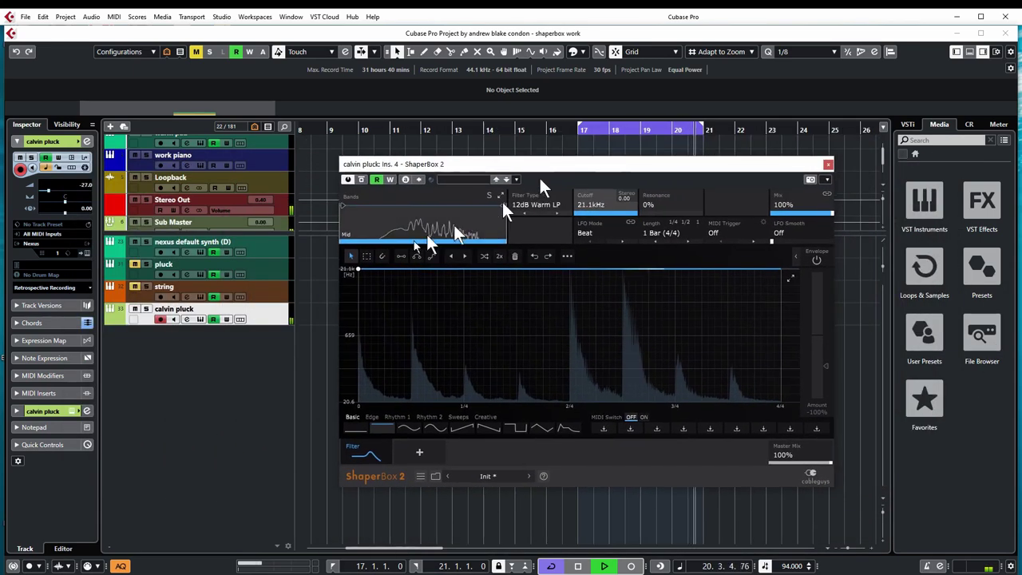
{"action": "left_click", "coordinate": [147, 309]}
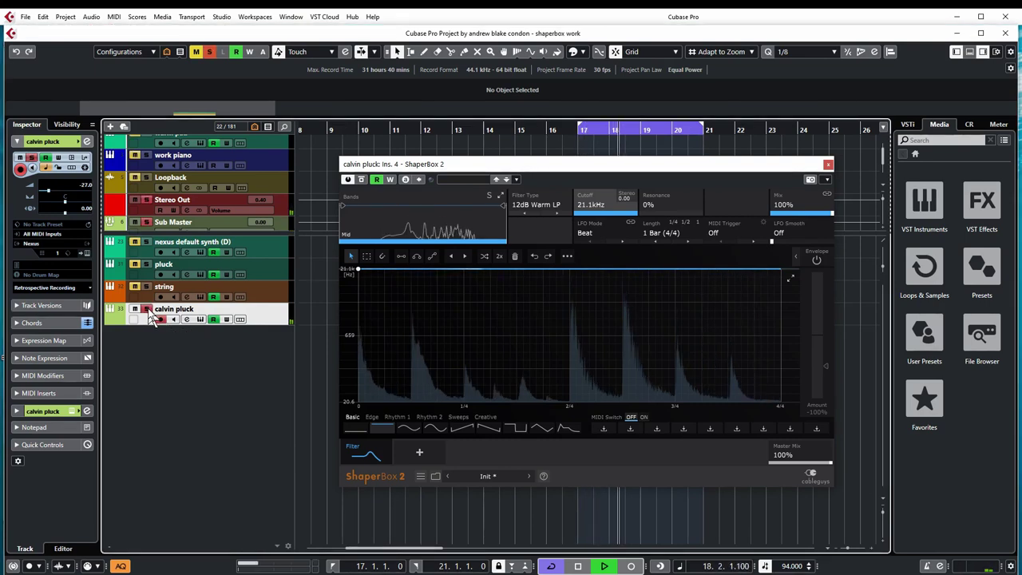
{"action": "scroll", "coordinate": [146, 224], "scroll_direction": "up", "scroll_amount": 5}
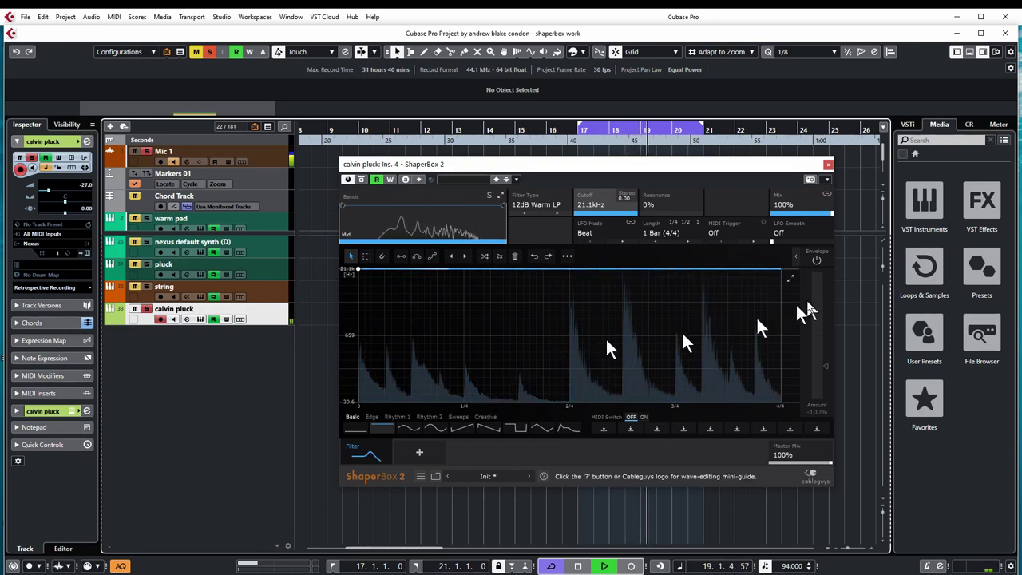
Switch on the filter cutoff envelope and expand its detailed settings during playback, ending with playback stopped
{"action": "left_click", "coordinate": [817, 262]}
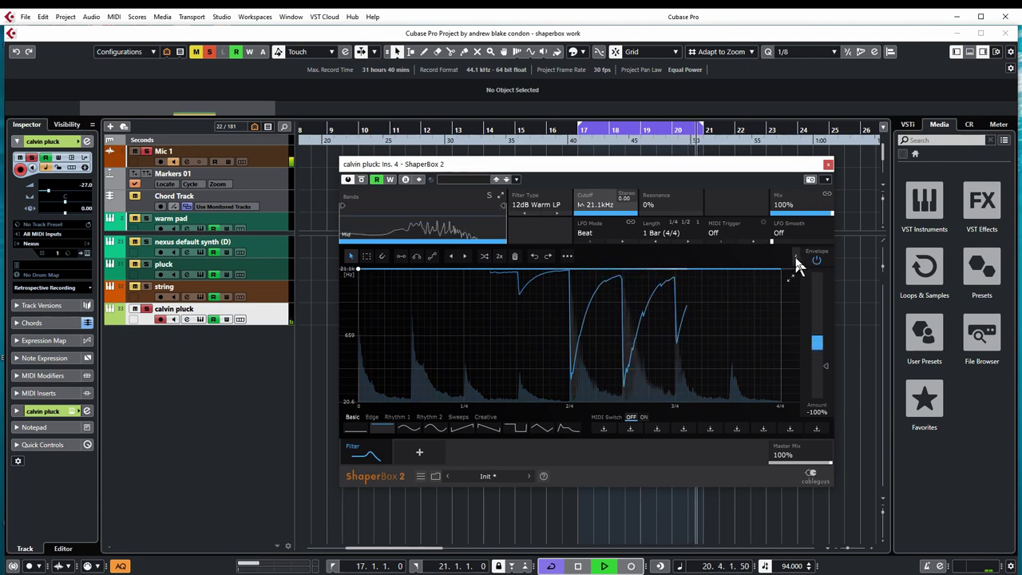
{"action": "left_click", "coordinate": [796, 260]}
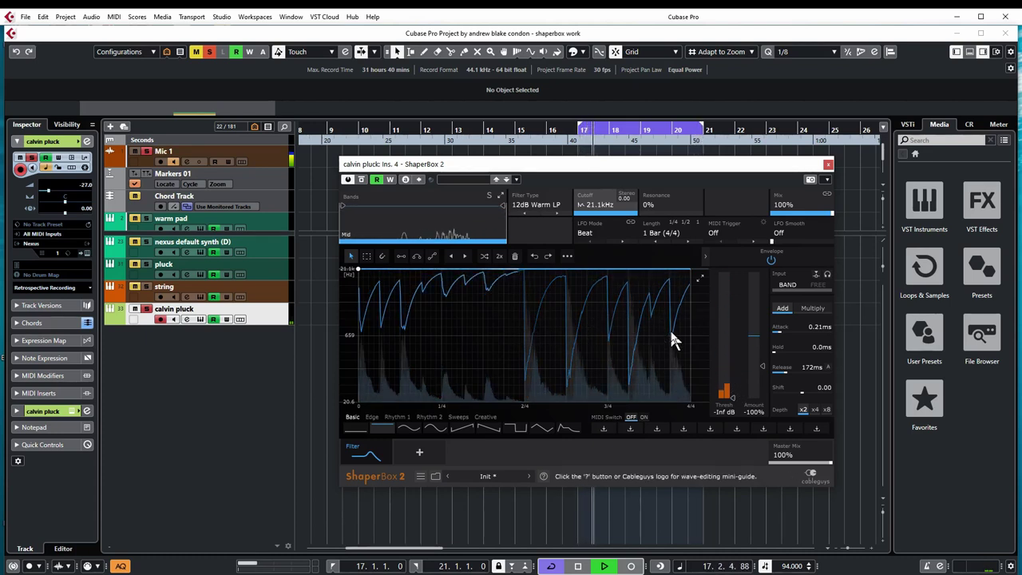
{"action": "key", "text": "space"}
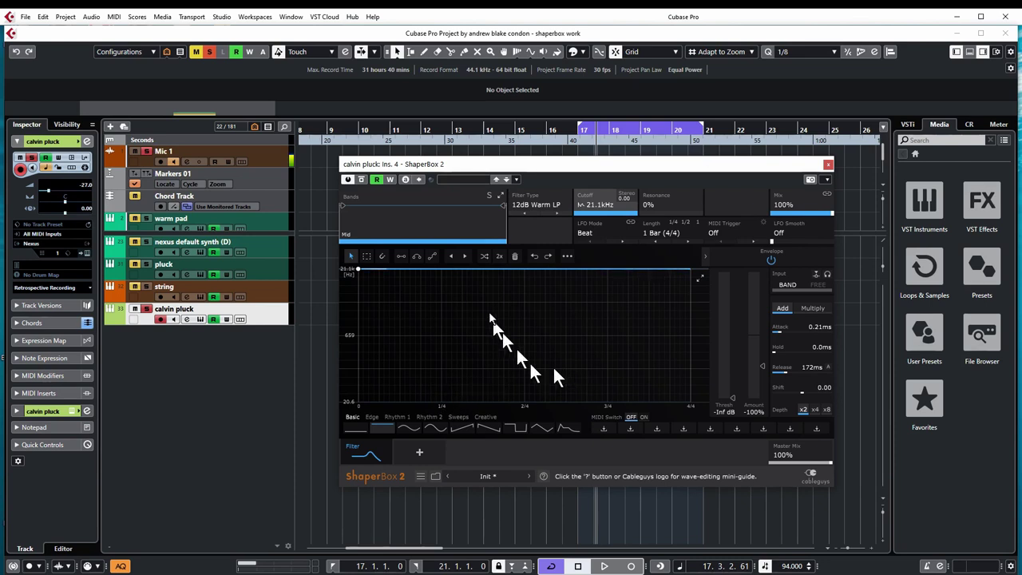
{"action": "key", "text": "space"}
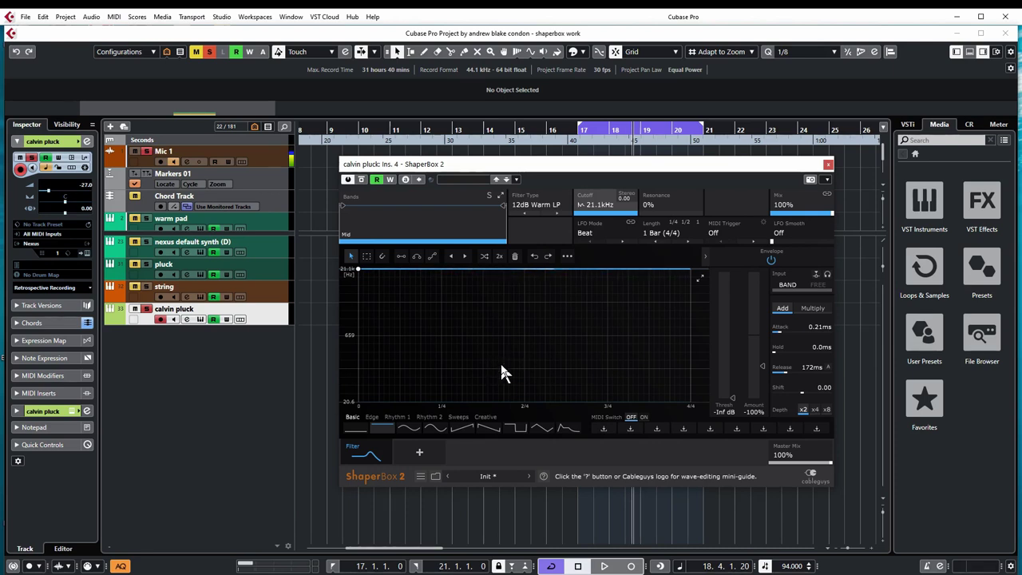
Reposition the ShaperBox window clear of the track events, restart playback and enable automation writing for the plug-in
{"action": "left_click_drag", "start_coordinate": [596, 170], "coordinate": [518, 167]}
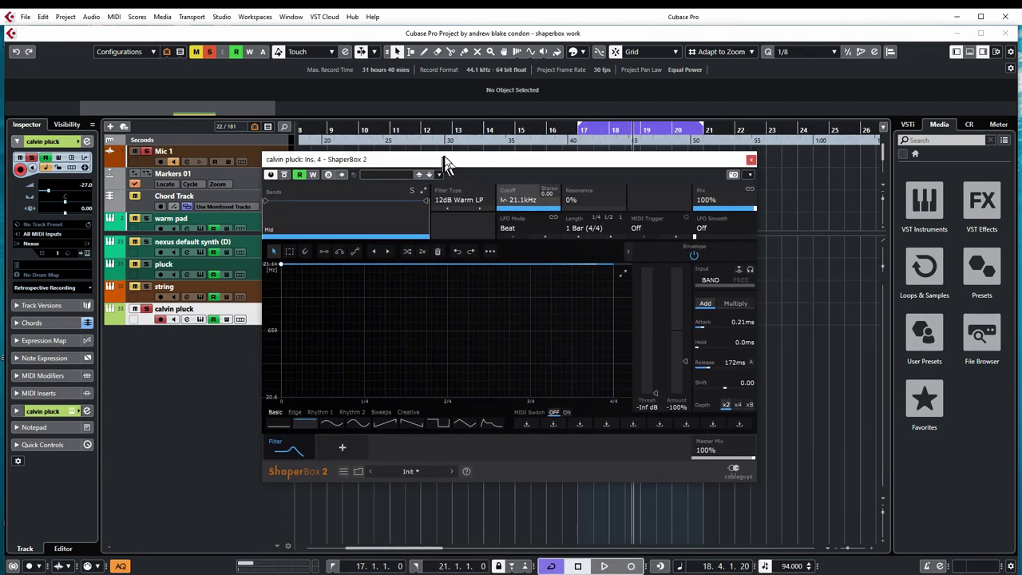
{"action": "left_click_drag", "start_coordinate": [486, 155], "coordinate": [552, 164]}
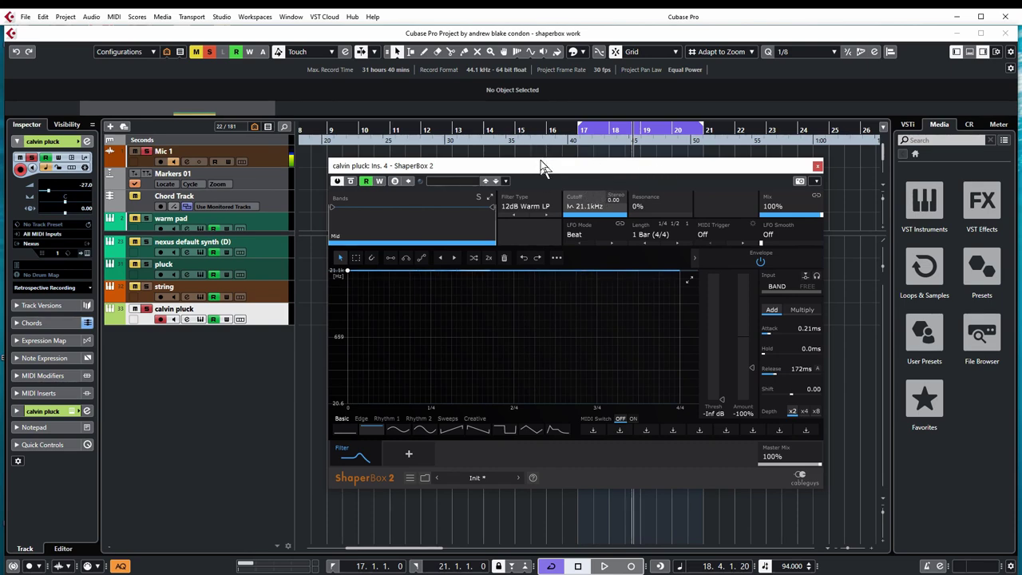
{"action": "left_click_drag", "start_coordinate": [541, 164], "coordinate": [527, 186]}
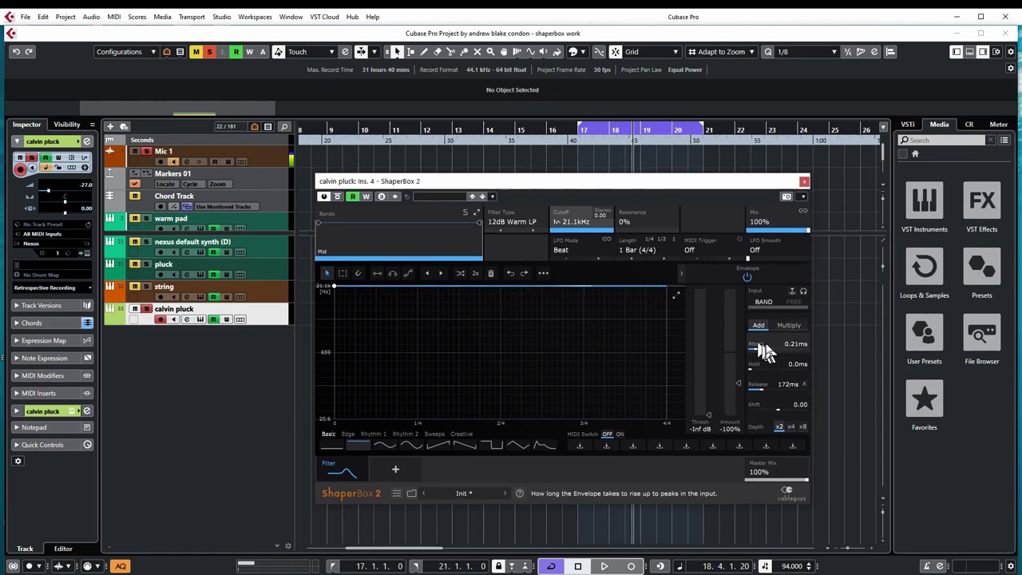
{"action": "left_click_drag", "start_coordinate": [617, 189], "coordinate": [495, 360]}
{"action": "key", "text": "space"}
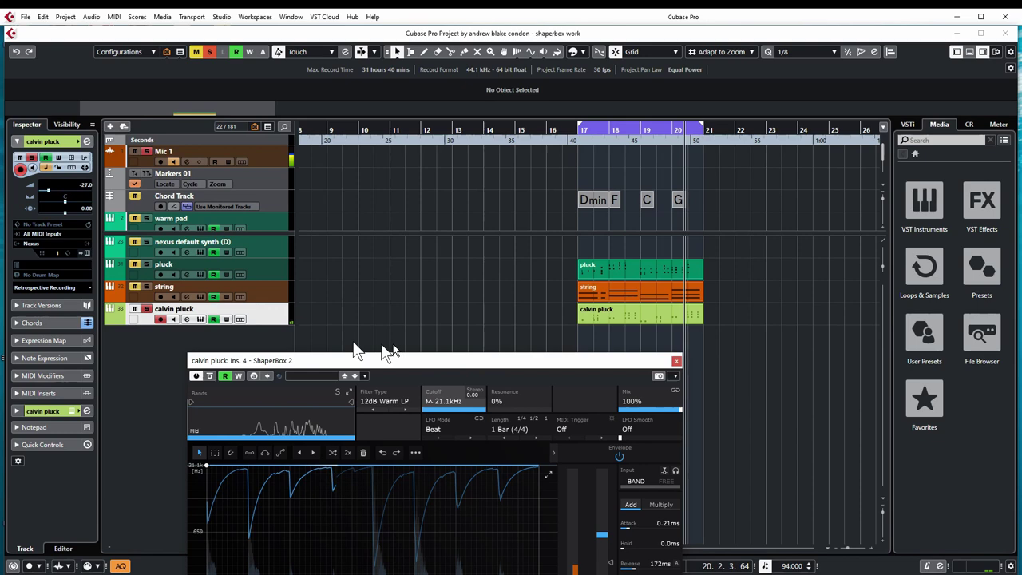
{"action": "left_click_drag", "start_coordinate": [435, 363], "coordinate": [309, 352]}
{"action": "left_click", "coordinate": [111, 359]}
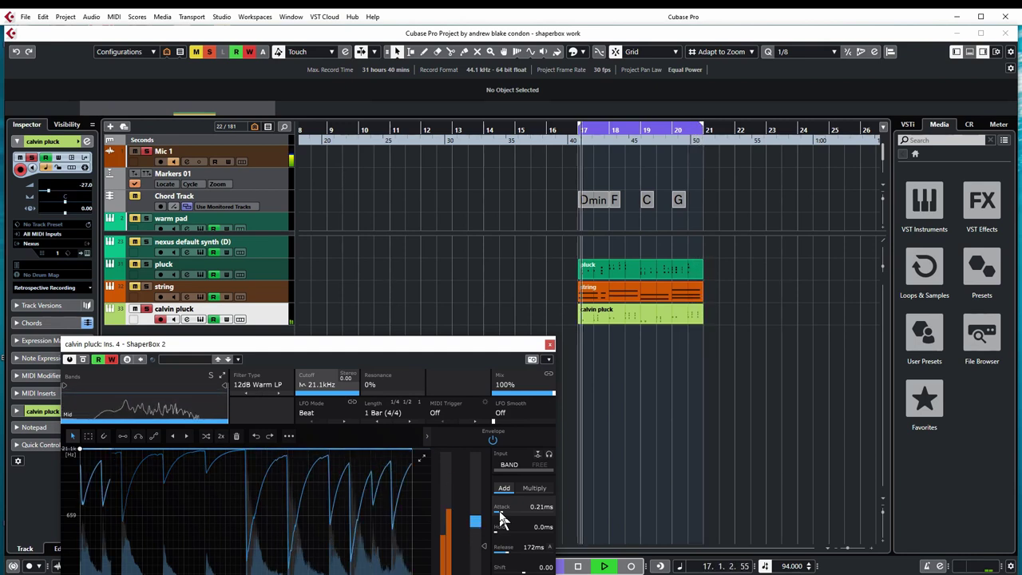
Record automation of the envelope's Attack, Hold, Release and Amount during loop playback, ending with automation writing switched off
{"action": "mouse_move", "coordinate": [502, 520]}
{"action": "left_mouse_down"}
{"action": "mouse_move", "coordinate": [501, 500]}
{"action": "mouse_move", "coordinate": [502, 521]}
{"action": "mouse_move", "coordinate": [501, 506]}
{"action": "mouse_move", "coordinate": [495, 513]}
{"action": "left_mouse_up"}
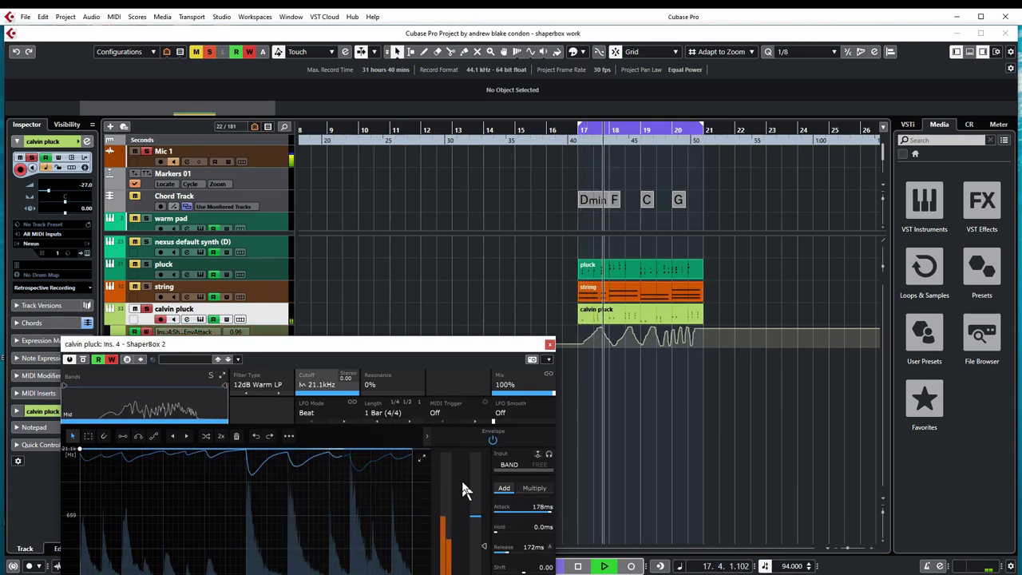
{"action": "mouse_move", "coordinate": [503, 509]}
{"action": "left_mouse_down"}
{"action": "mouse_move", "coordinate": [501, 542]}
{"action": "mouse_move", "coordinate": [551, 532]}
{"action": "mouse_move", "coordinate": [501, 537]}
{"action": "left_mouse_up"}
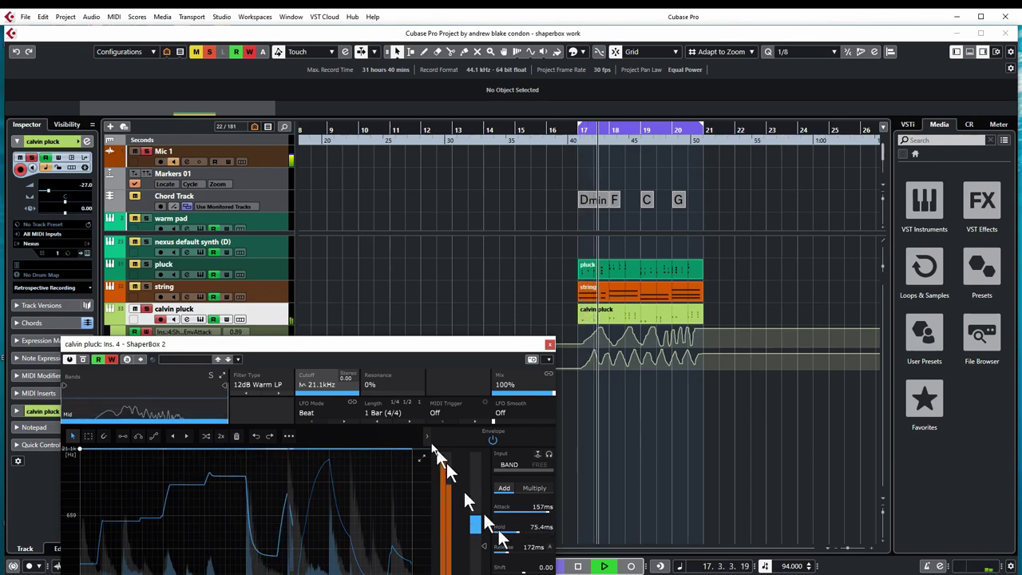
{"action": "left_click_drag", "start_coordinate": [415, 351], "coordinate": [385, 245]}
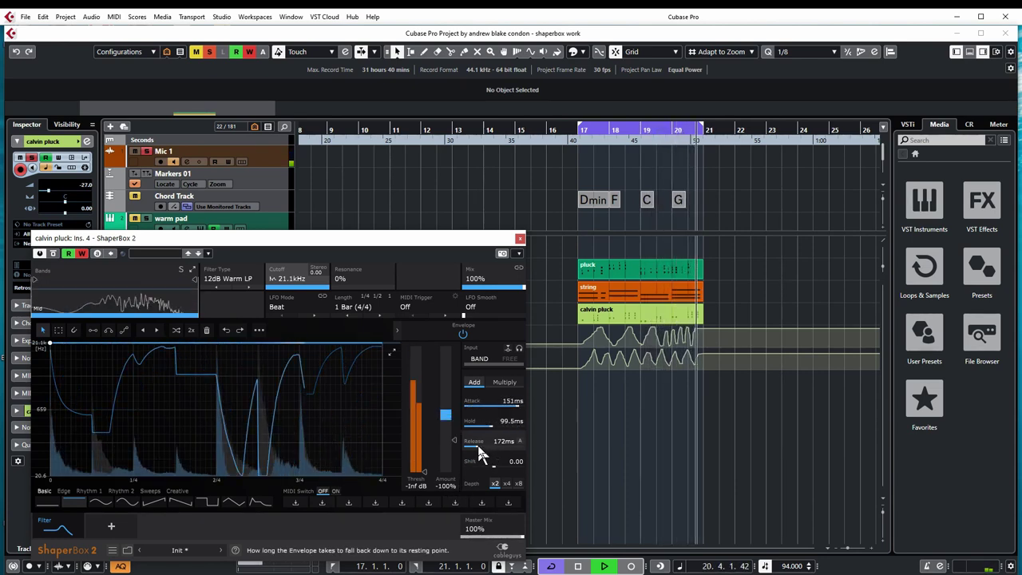
{"action": "mouse_move", "coordinate": [478, 447]}
{"action": "left_mouse_down"}
{"action": "mouse_move", "coordinate": [521, 447]}
{"action": "mouse_move", "coordinate": [488, 453]}
{"action": "left_mouse_up"}
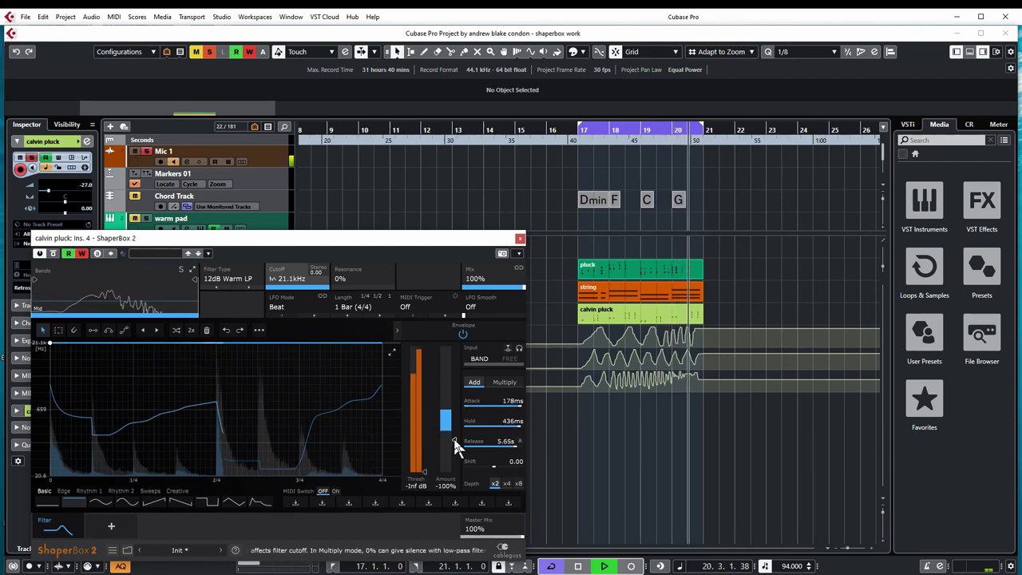
{"action": "mouse_move", "coordinate": [455, 440]}
{"action": "left_mouse_down"}
{"action": "mouse_move", "coordinate": [454, 371]}
{"action": "mouse_move", "coordinate": [454, 406]}
{"action": "mouse_move", "coordinate": [341, 370]}
{"action": "mouse_move", "coordinate": [365, 439]}
{"action": "mouse_move", "coordinate": [446, 382]}
{"action": "mouse_move", "coordinate": [447, 353]}
{"action": "mouse_move", "coordinate": [446, 423]}
{"action": "mouse_move", "coordinate": [447, 351]}
{"action": "mouse_move", "coordinate": [446, 428]}
{"action": "mouse_move", "coordinate": [454, 381]}
{"action": "left_mouse_up"}
{"action": "left_click", "coordinate": [82, 254]}
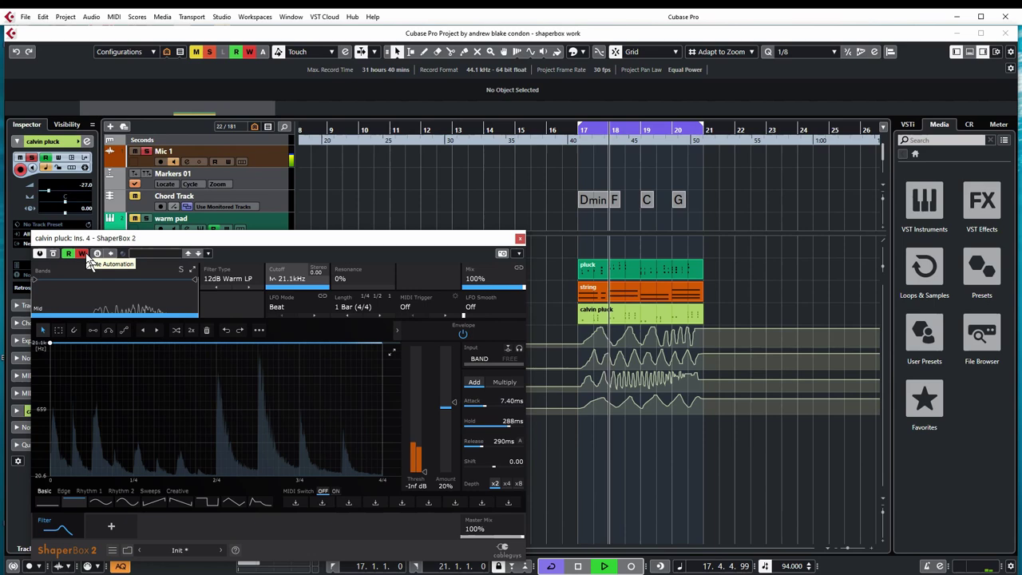
Move the ShaperBox window off the arrangement and enlarge the height of the envelope Release automation lane
{"action": "left_click_drag", "start_coordinate": [216, 241], "coordinate": [319, 190]}
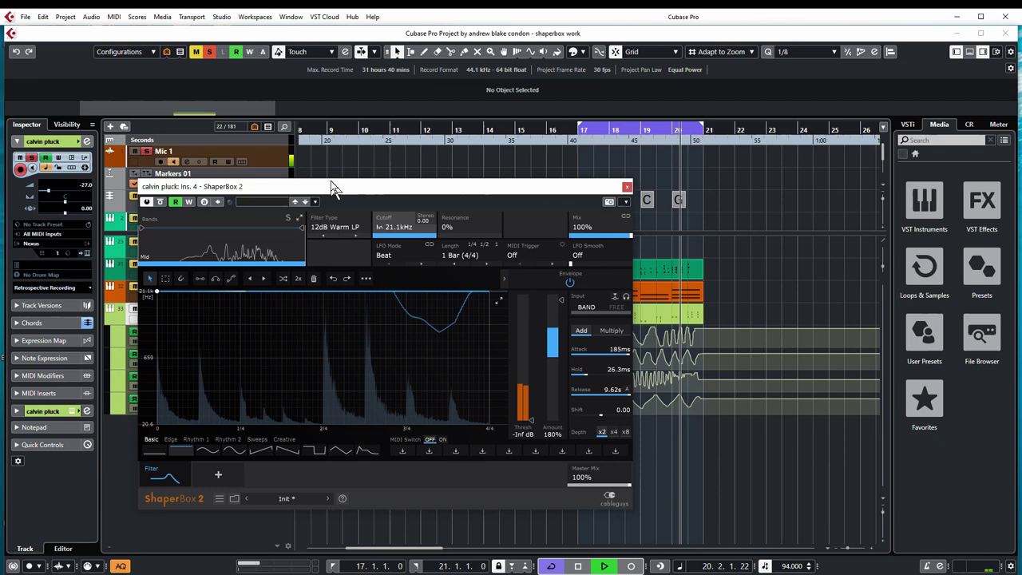
{"action": "left_click_drag", "start_coordinate": [335, 187], "coordinate": [1021, 195]}
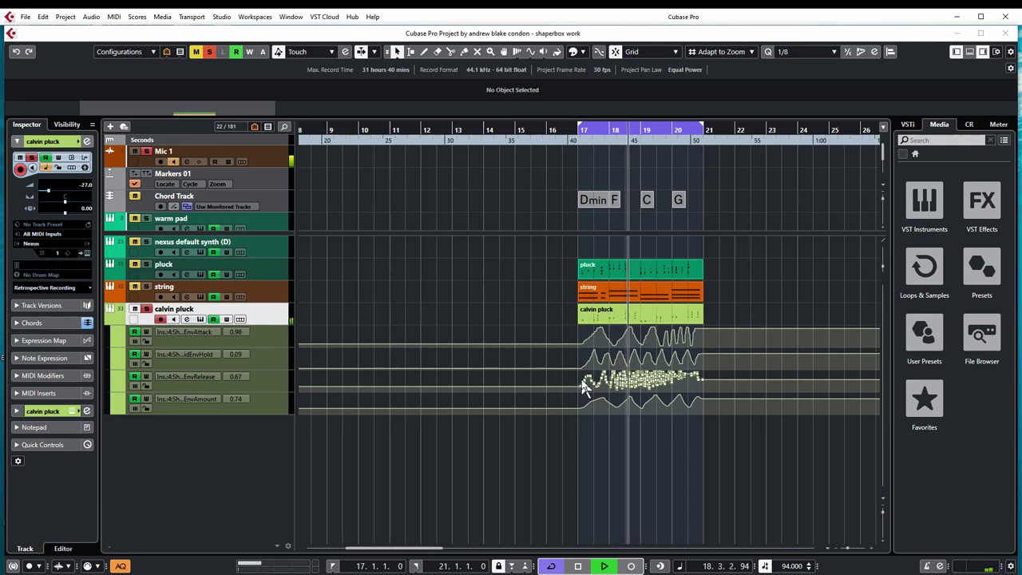
{"action": "left_click", "coordinate": [305, 405]}
{"action": "left_click", "coordinate": [307, 412]}
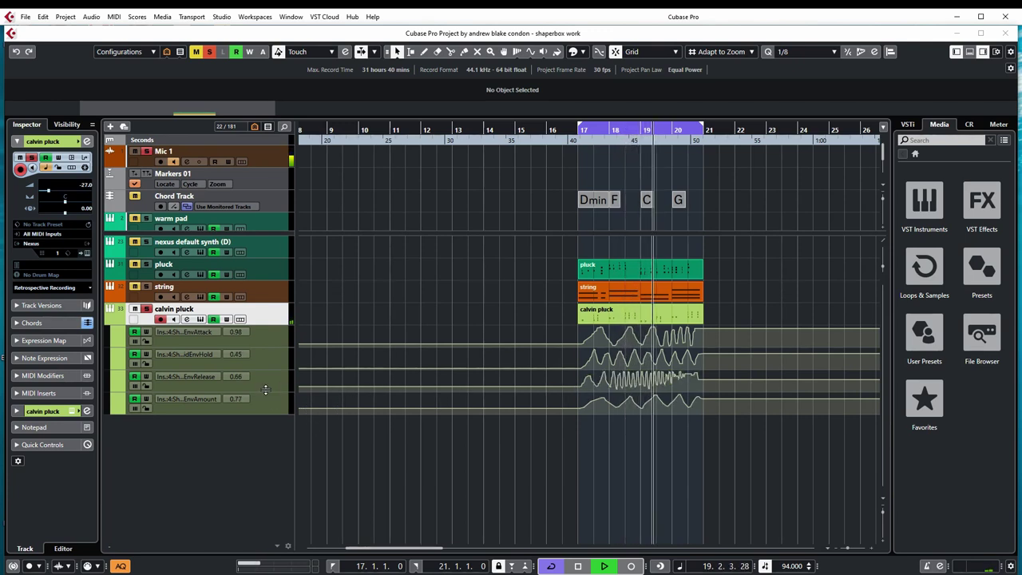
{"action": "left_click_drag", "start_coordinate": [265, 390], "coordinate": [265, 481]}
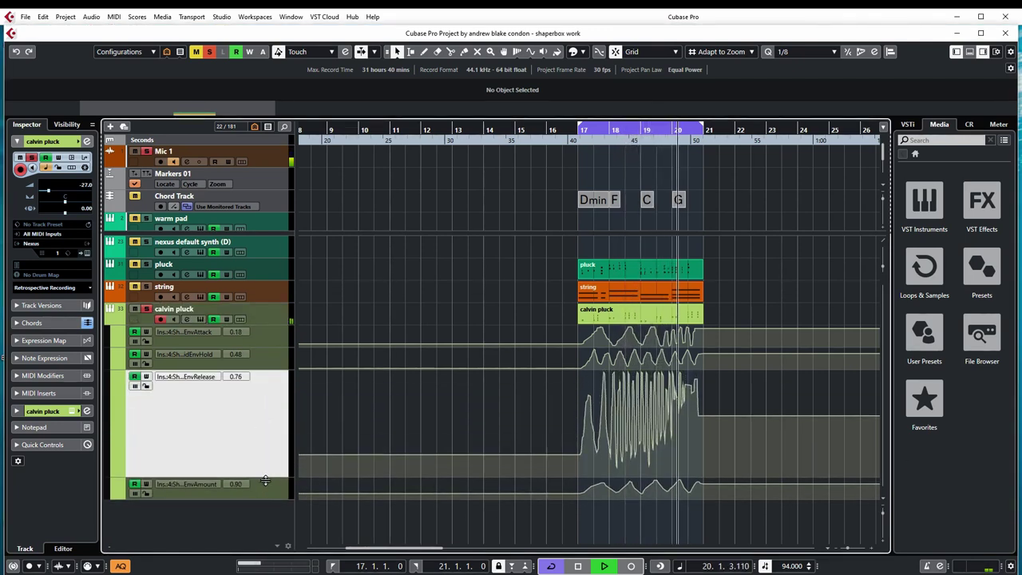
Select all Release automation points across bars 17 to 21 and compress their value range vertically
{"action": "left_click", "coordinate": [565, 373]}
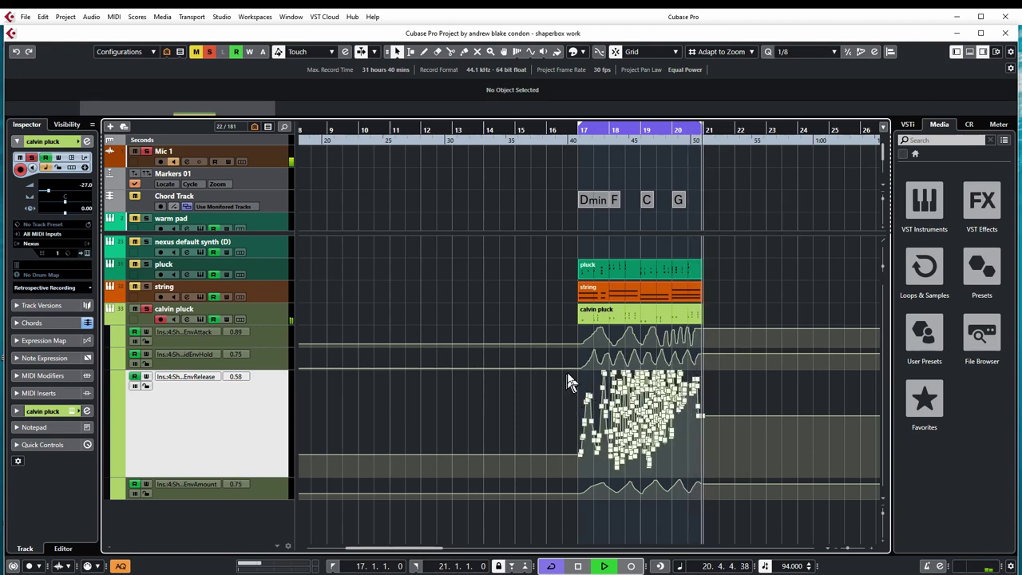
{"action": "left_click_drag", "start_coordinate": [567, 373], "coordinate": [732, 479]}
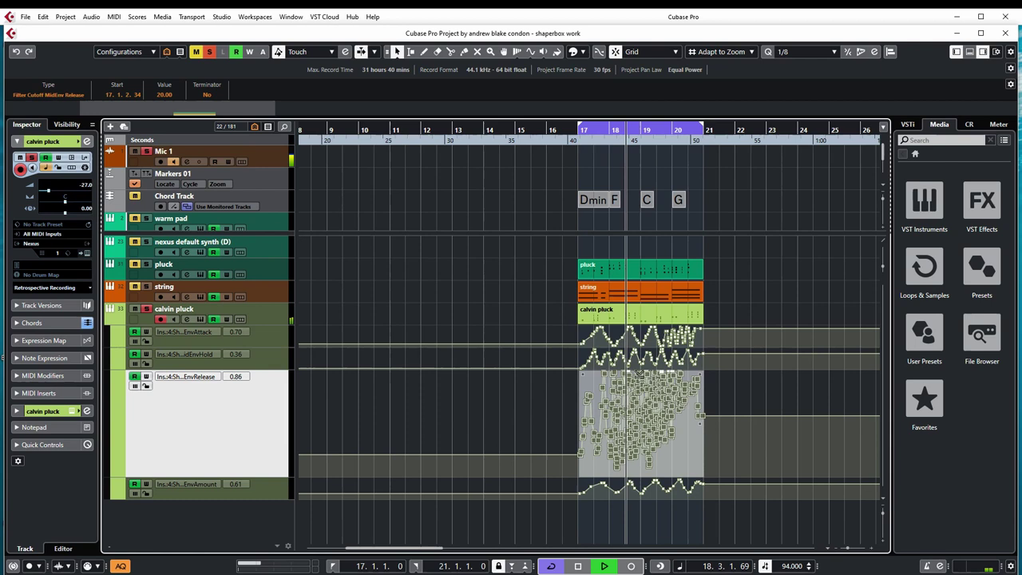
{"action": "left_click_drag", "start_coordinate": [644, 388], "coordinate": [690, 395]}
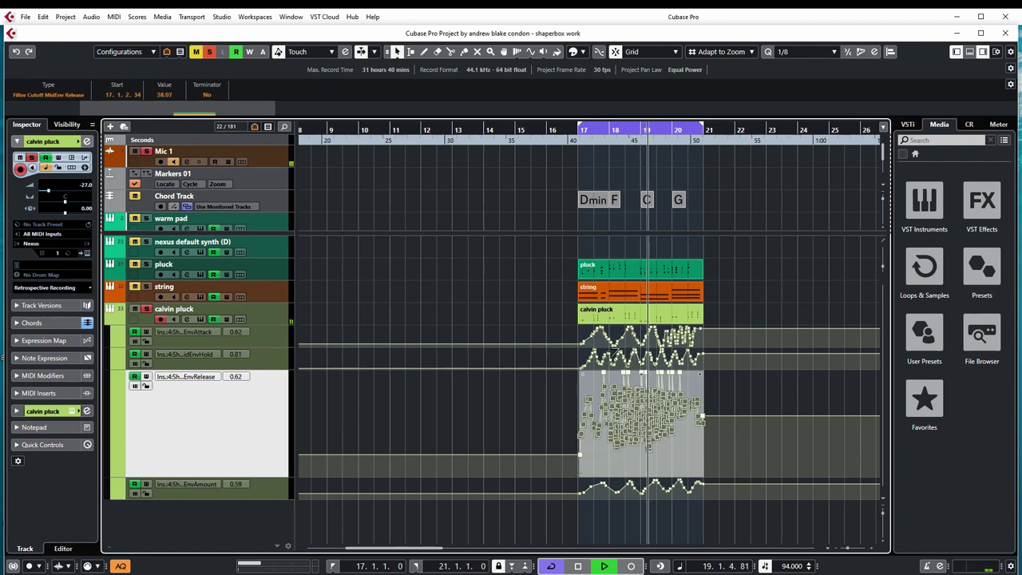
{"action": "left_click", "coordinate": [552, 397]}
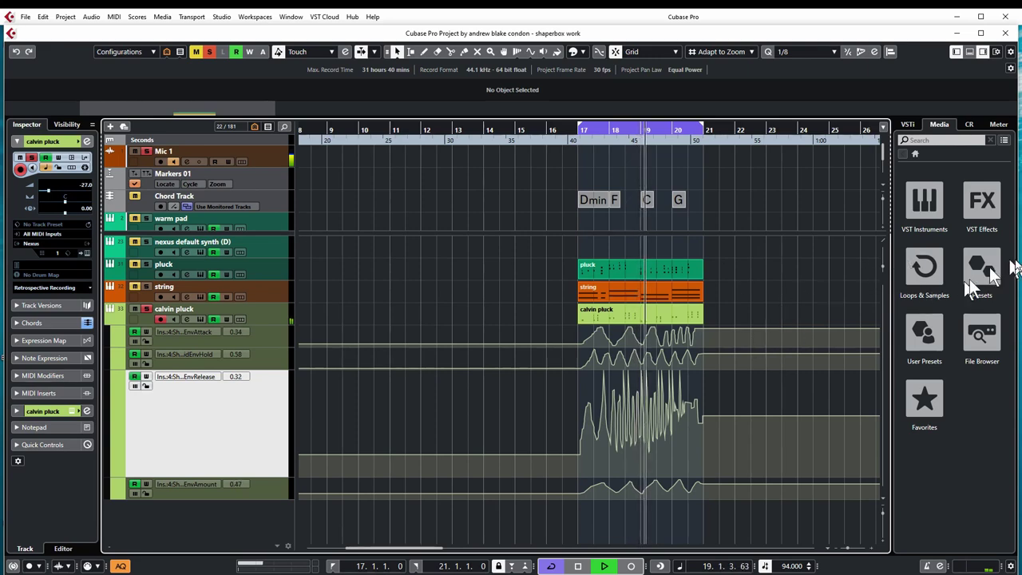
Bring back the ShaperBox window, compare playback with automation reading off and on, and move the window aside
{"action": "left_click_drag", "start_coordinate": [1021, 239], "coordinate": [359, 166]}
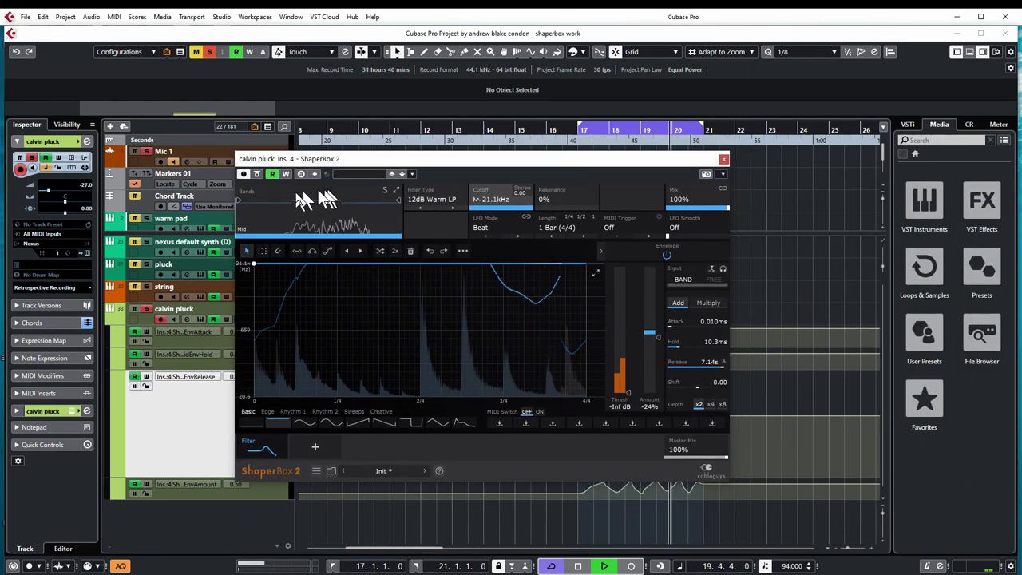
{"action": "left_click", "coordinate": [272, 175]}
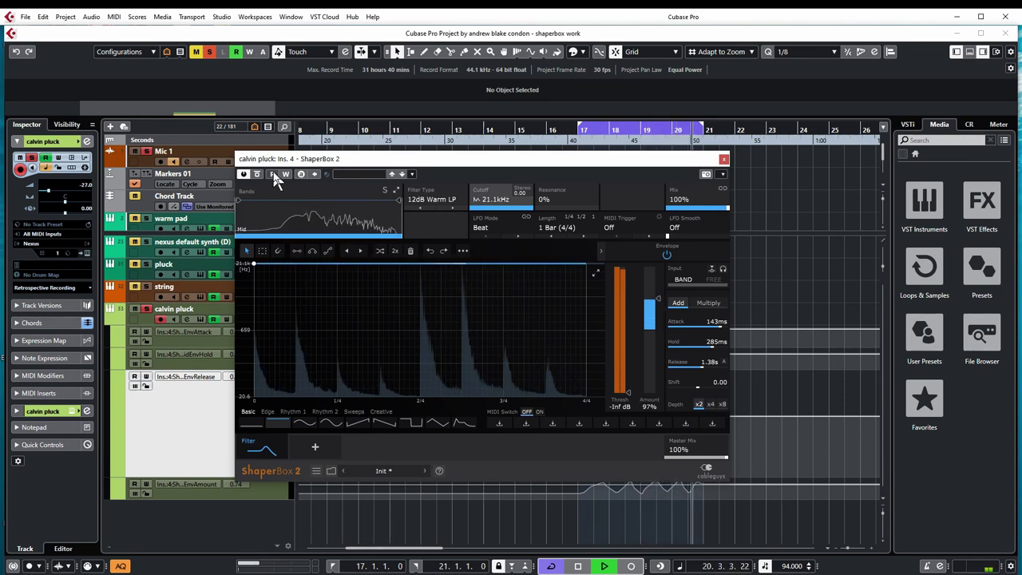
{"action": "left_click", "coordinate": [272, 175]}
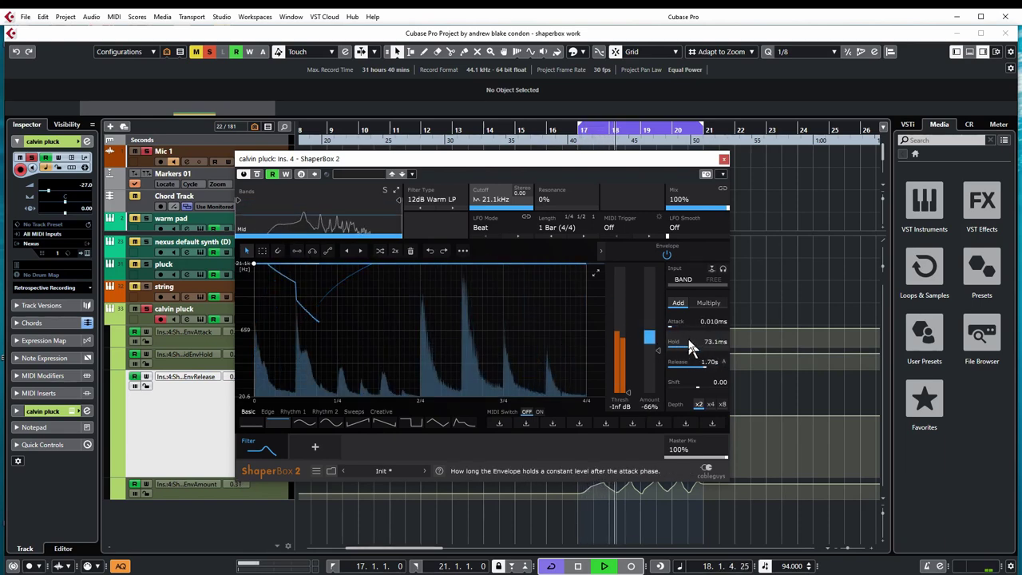
{"action": "left_click_drag", "start_coordinate": [460, 170], "coordinate": [1021, 173]}
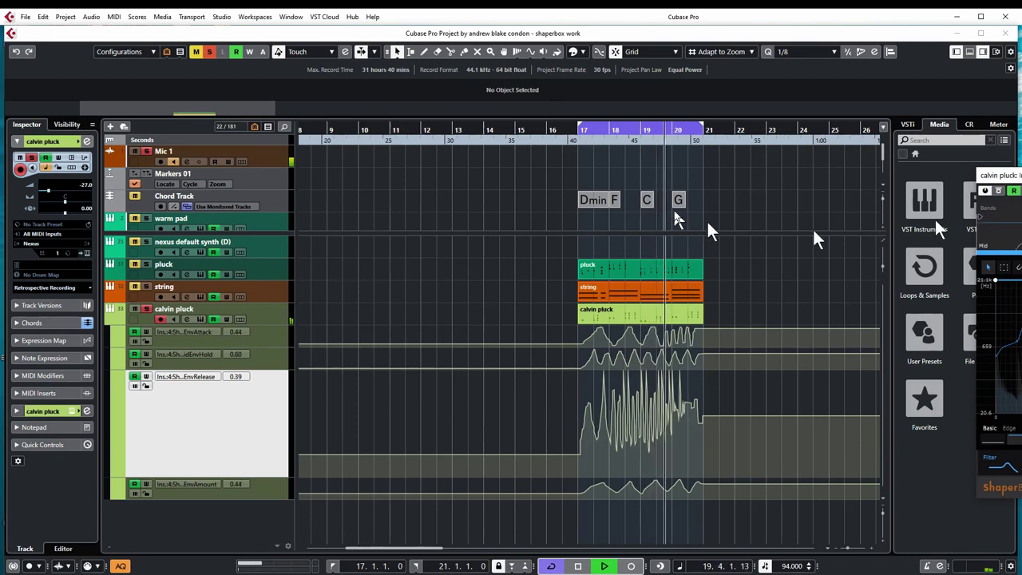
Audition the pluck and string tracks together with calvin pluck, and deactivate all track solos
{"action": "left_click", "coordinate": [136, 285]}
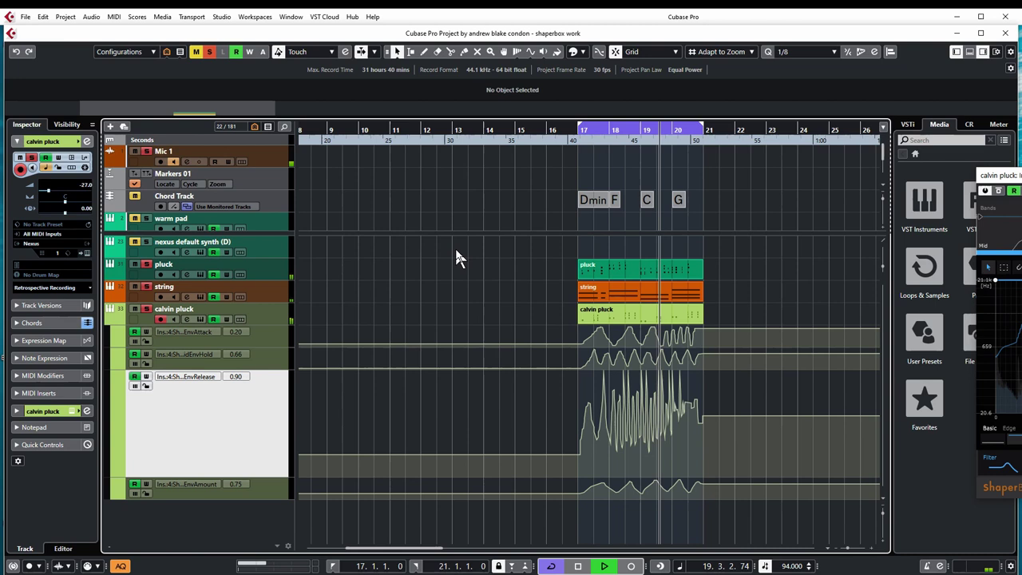
{"action": "left_click", "coordinate": [209, 53]}
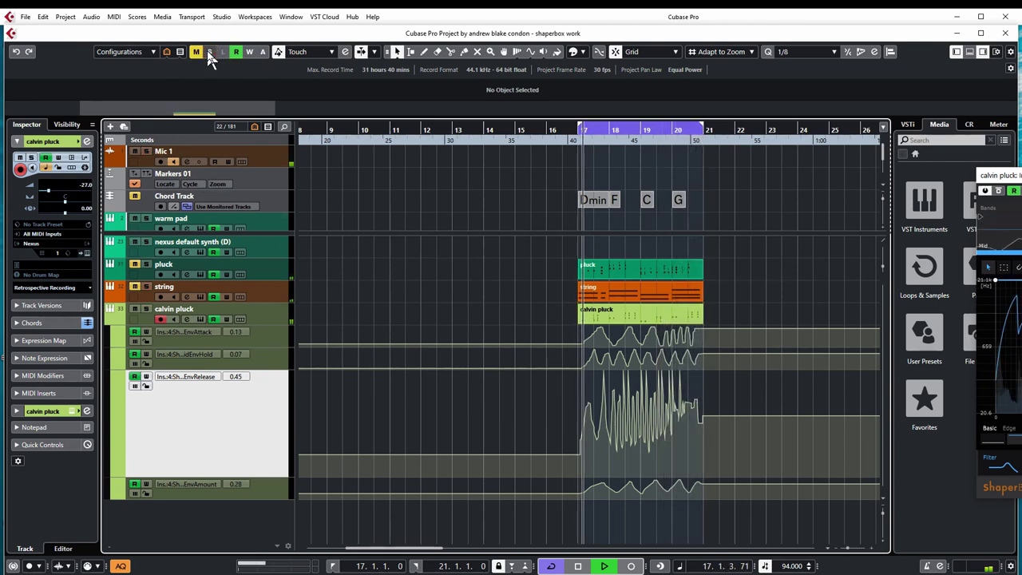